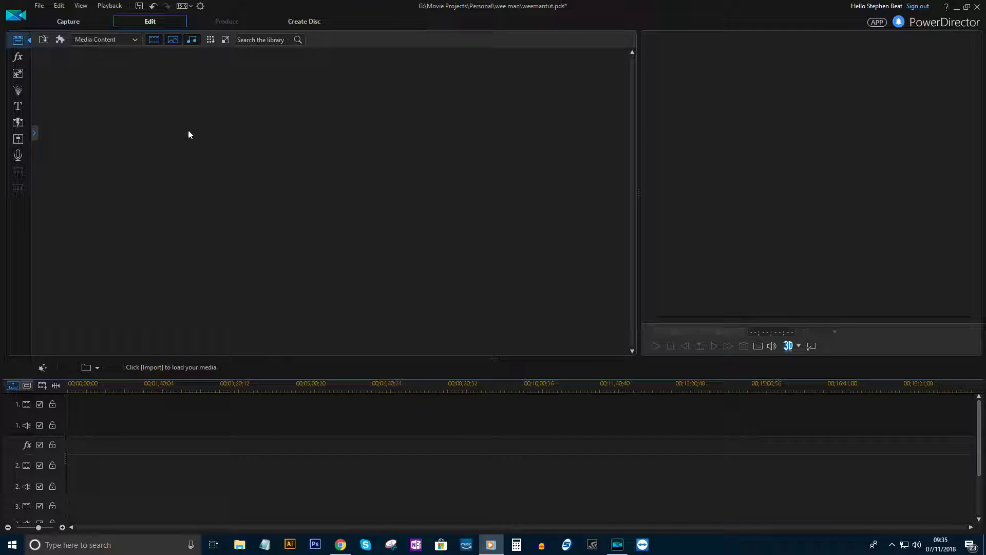
click(38, 7)
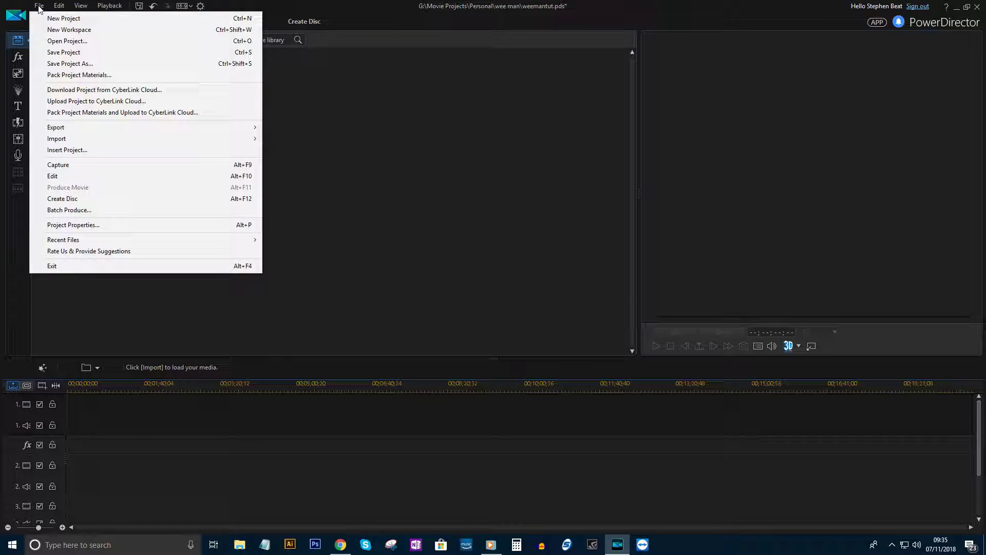
click(61, 8)
click(61, 8)
click(80, 8)
click(81, 7)
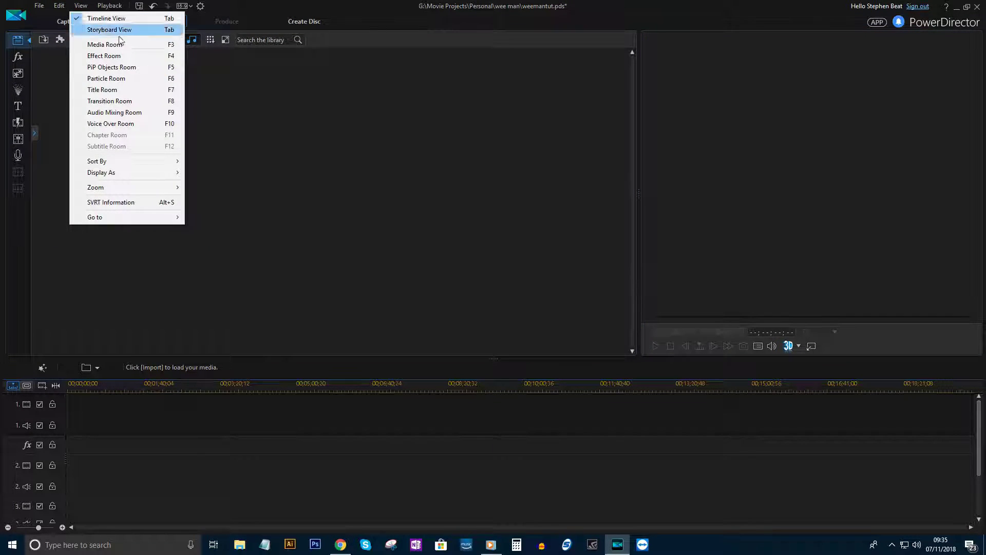
click(243, 149)
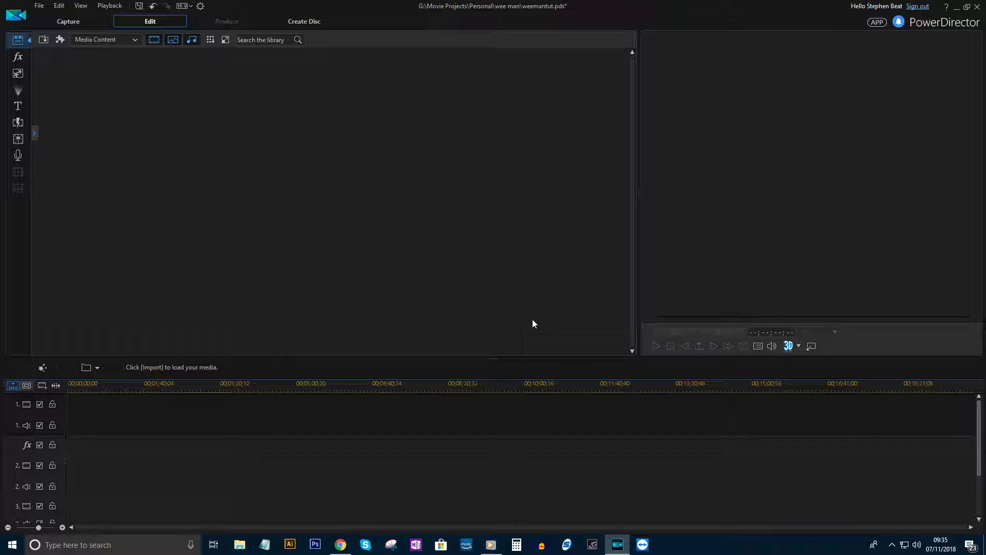
Step: Examine the effect, PiP object, particle, title, transition, audio mixing and voice-over rooms, and return to the media room
click(18, 56)
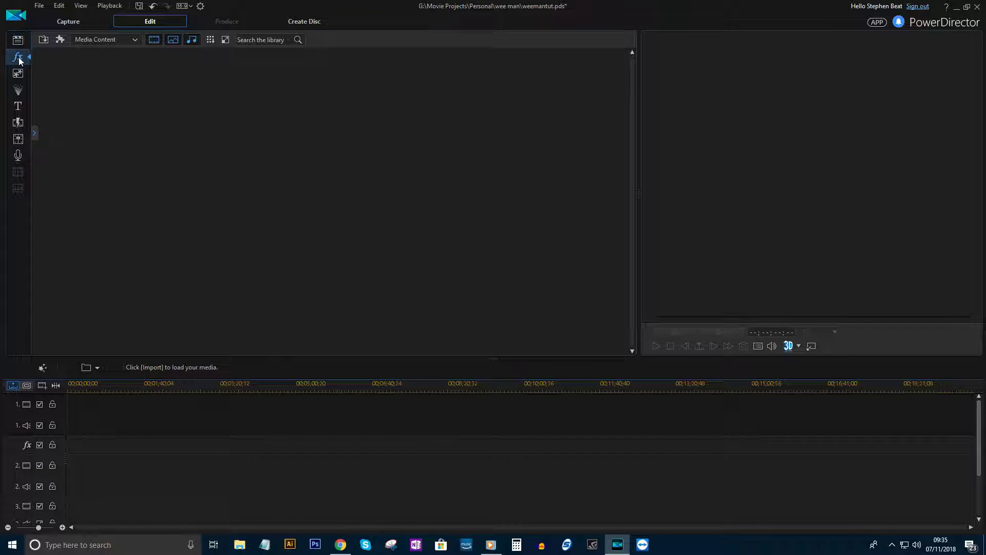
click(18, 73)
click(18, 90)
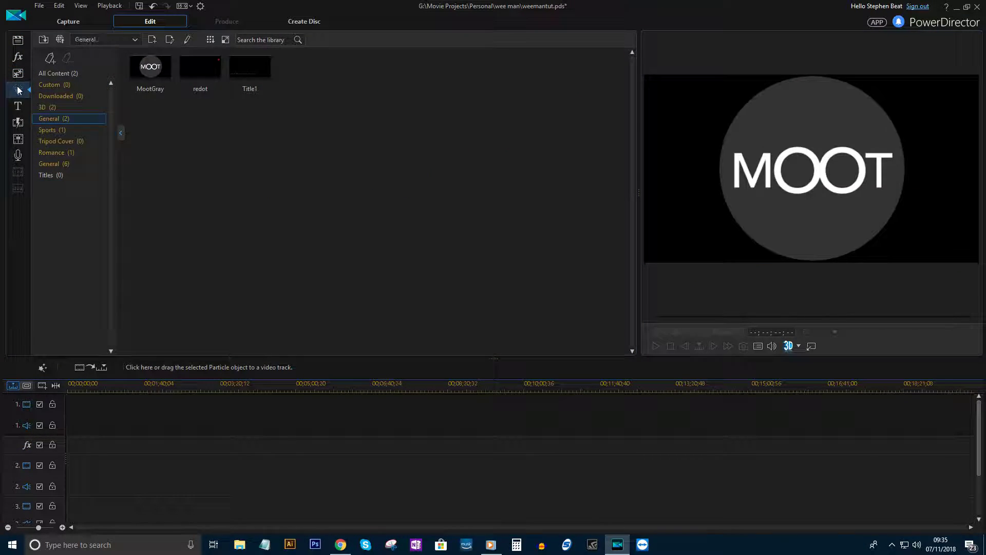
click(18, 106)
click(18, 122)
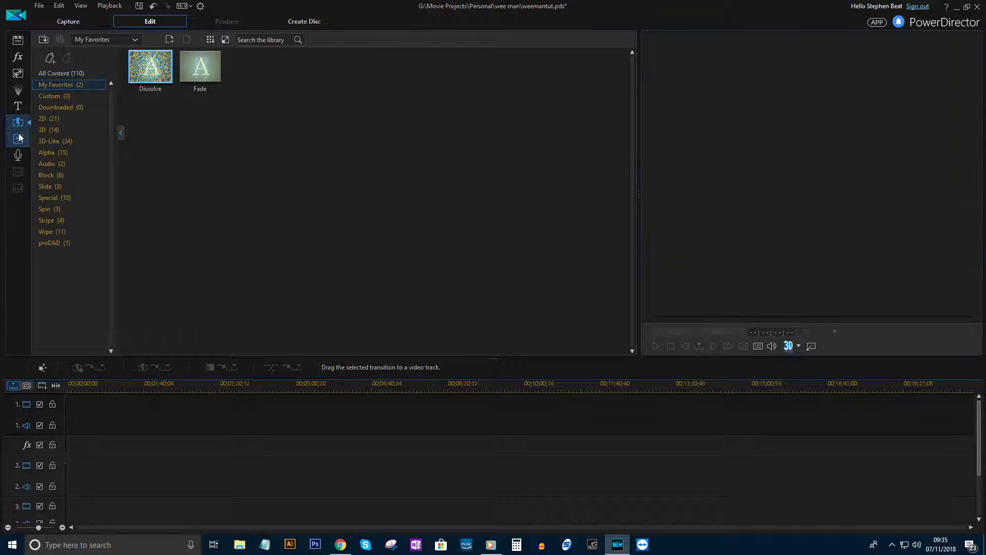
click(18, 139)
click(17, 155)
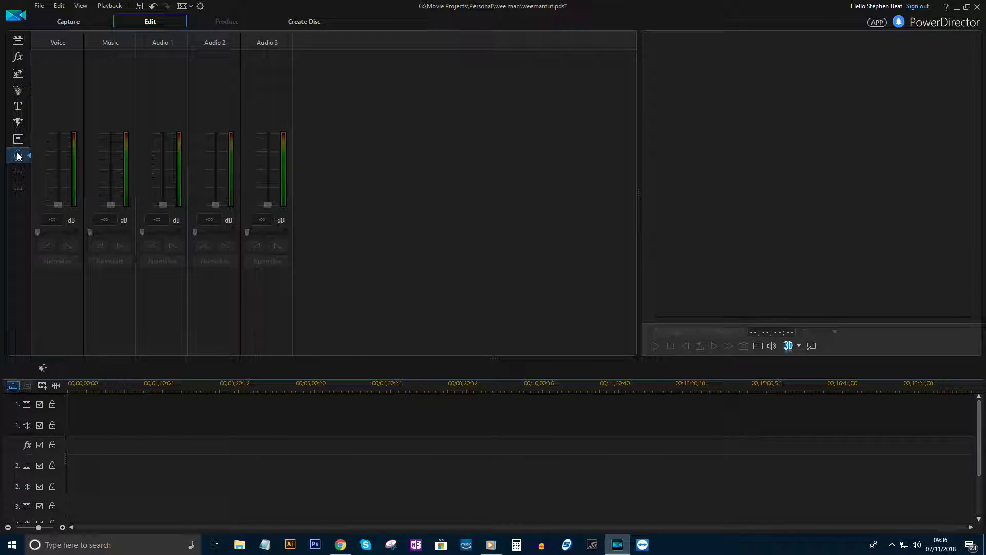
click(18, 138)
click(18, 124)
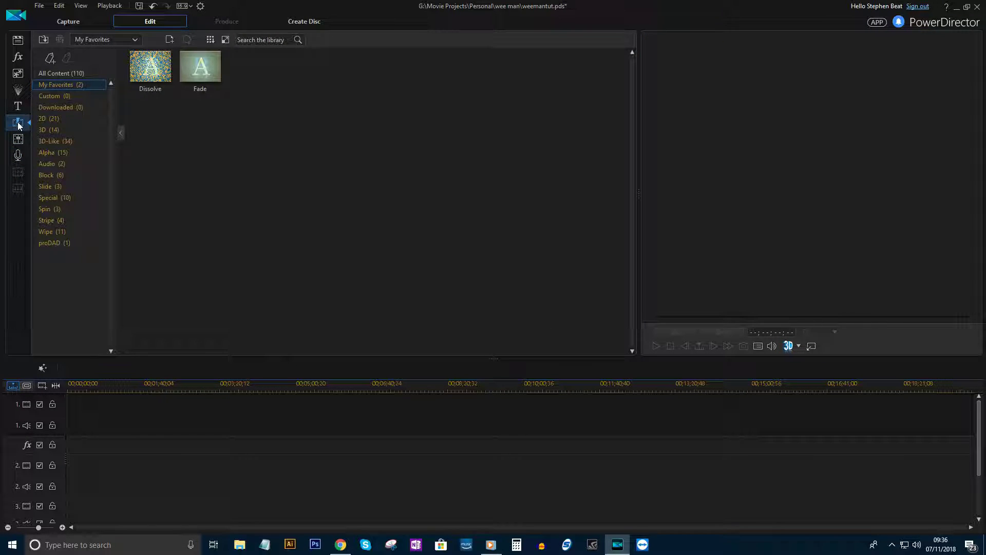
click(18, 106)
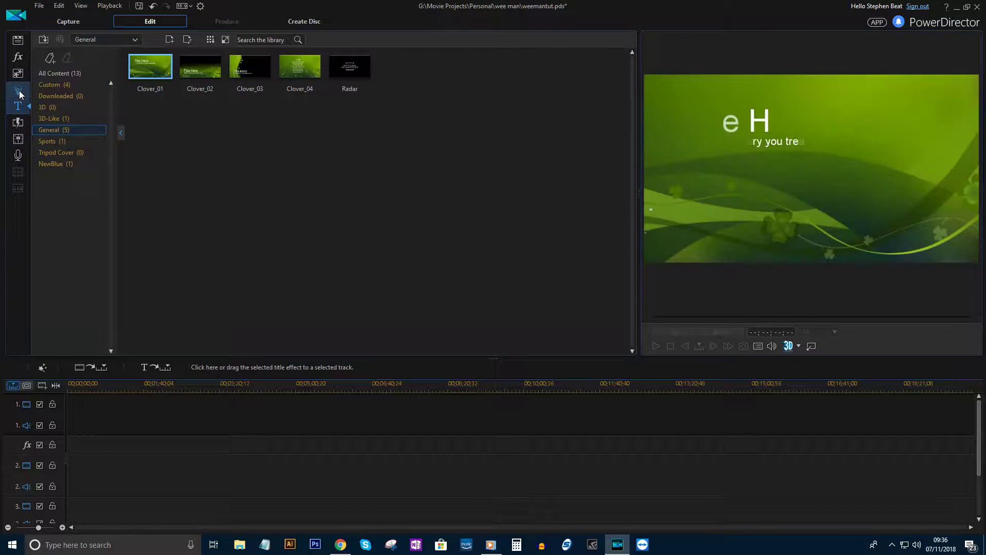
click(18, 74)
click(18, 75)
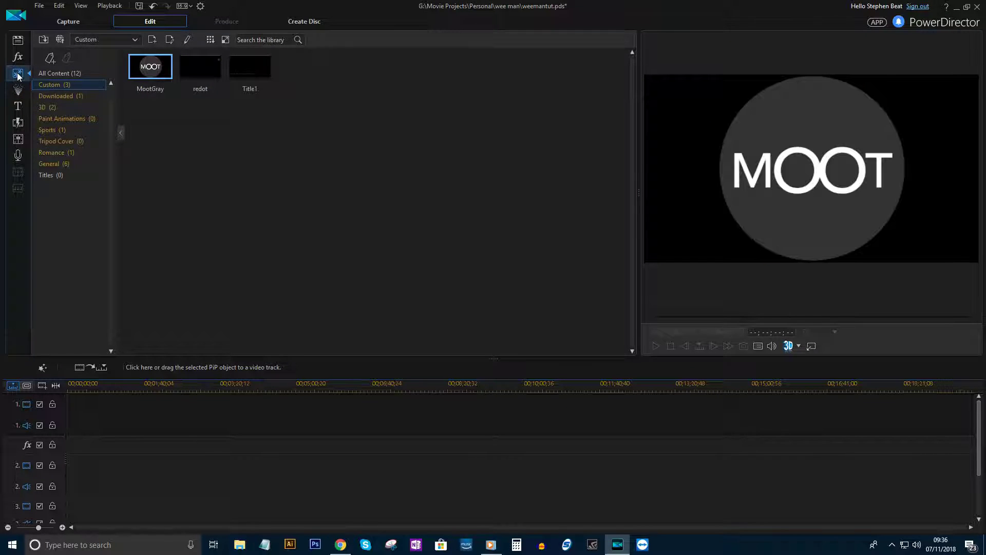
click(18, 56)
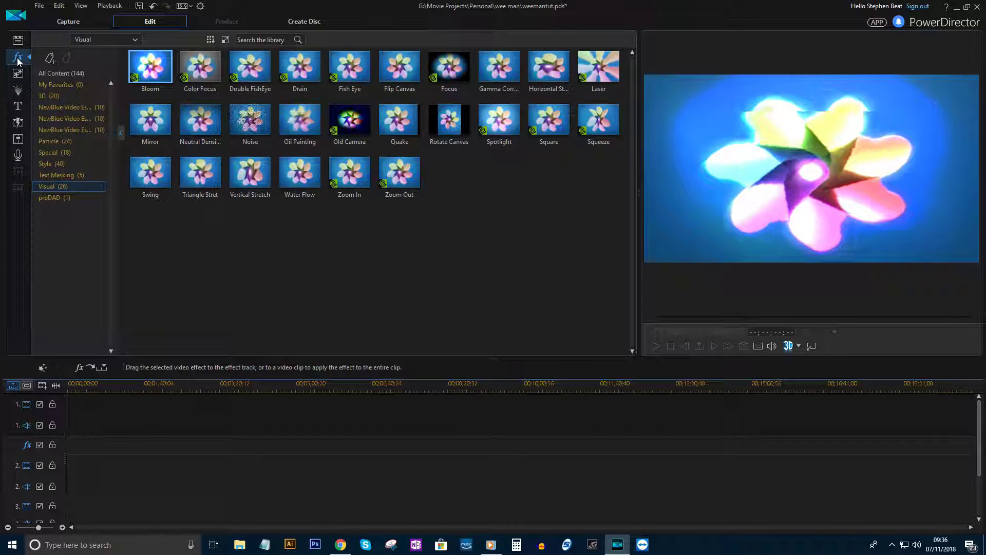
click(18, 41)
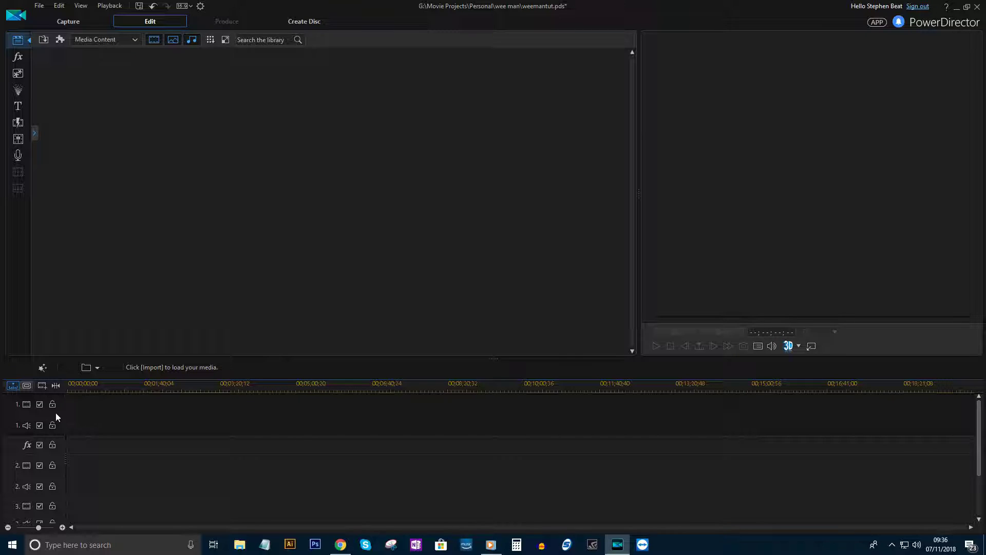
scroll(92, 457, down, 1)
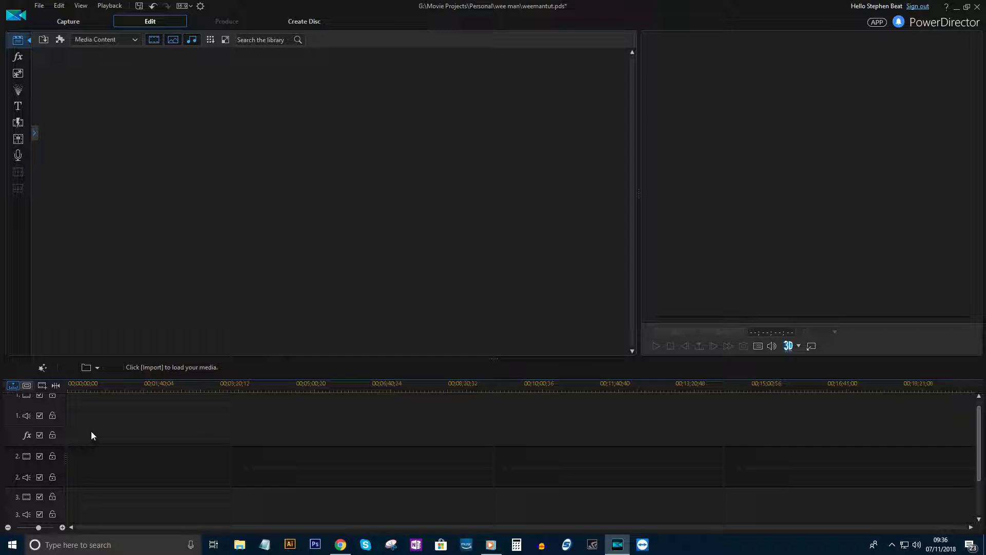
scroll(89, 416, up, 1)
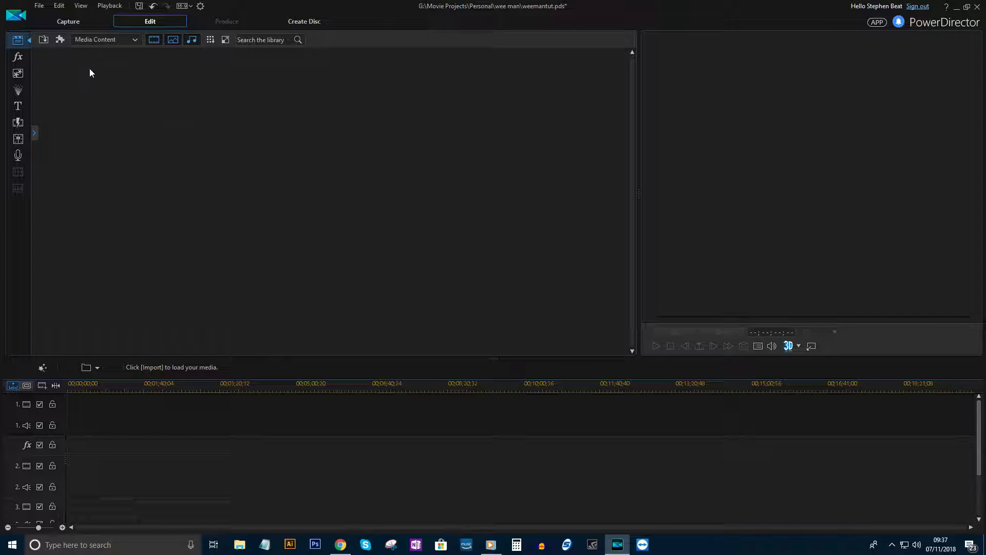
click(37, 6)
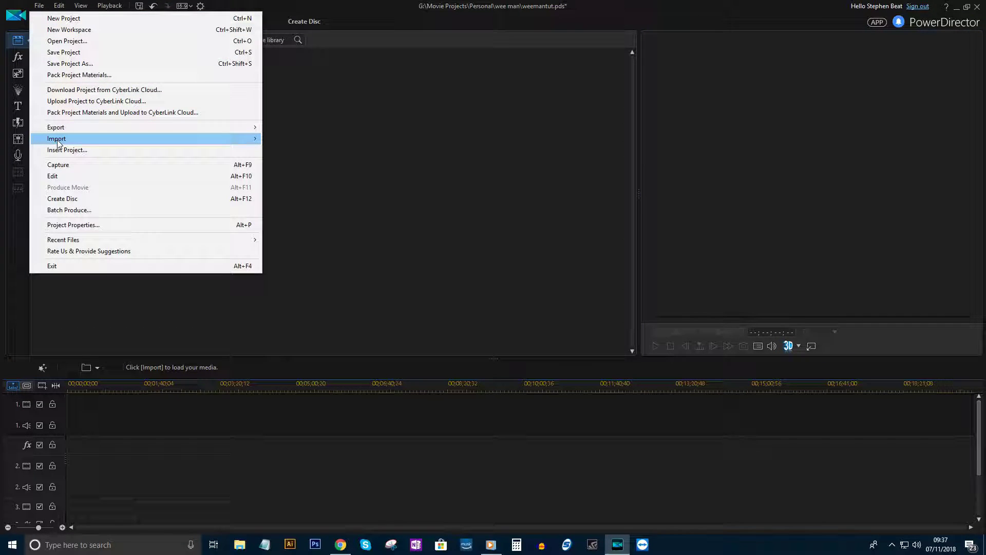
mouse_move(126, 141)
click(457, 264)
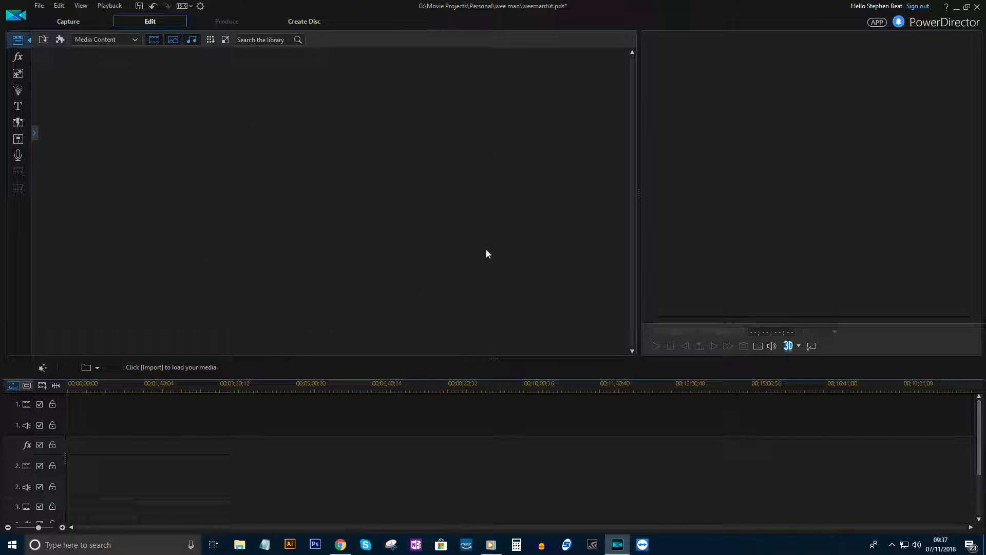
right_click(335, 165)
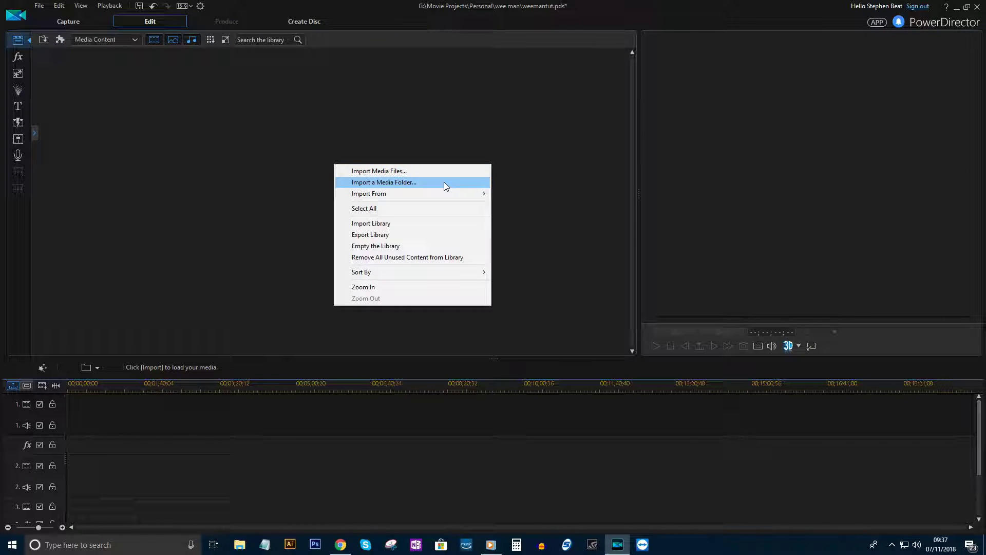
click(243, 205)
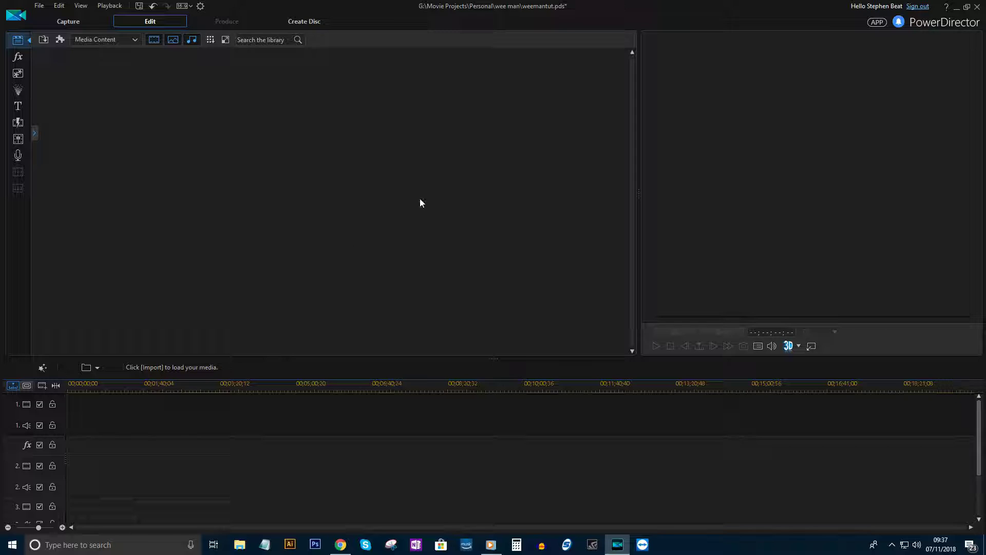
Step: Import the Desktop 2018.10.26 MP4 recording from the BS18_V3 - Tutorial folder into the media library
right_click(340, 164)
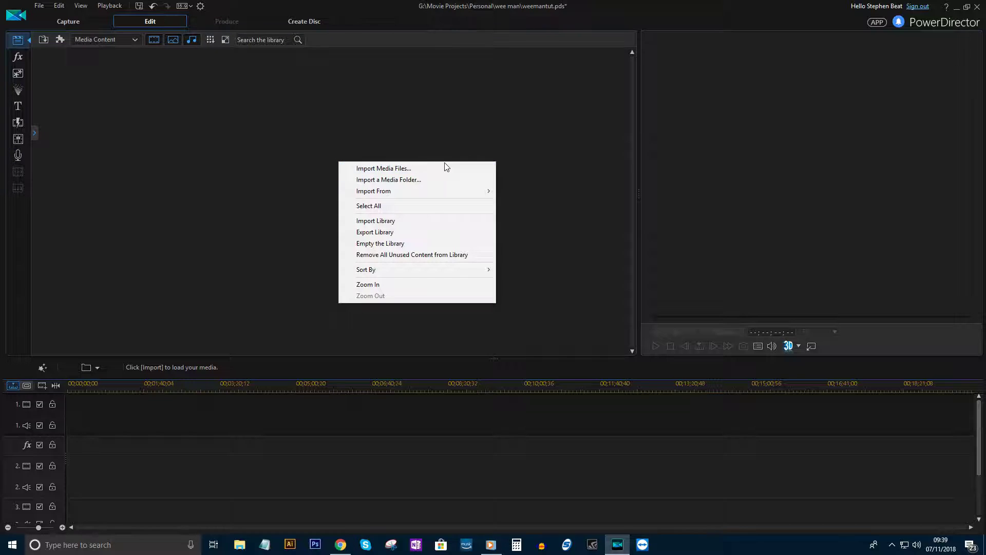
click(437, 172)
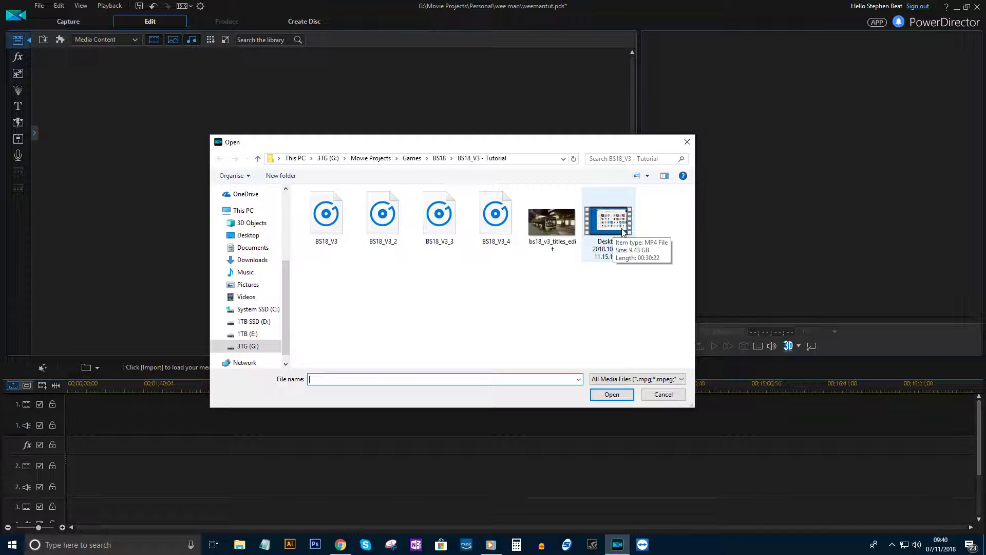
click(623, 233)
click(613, 394)
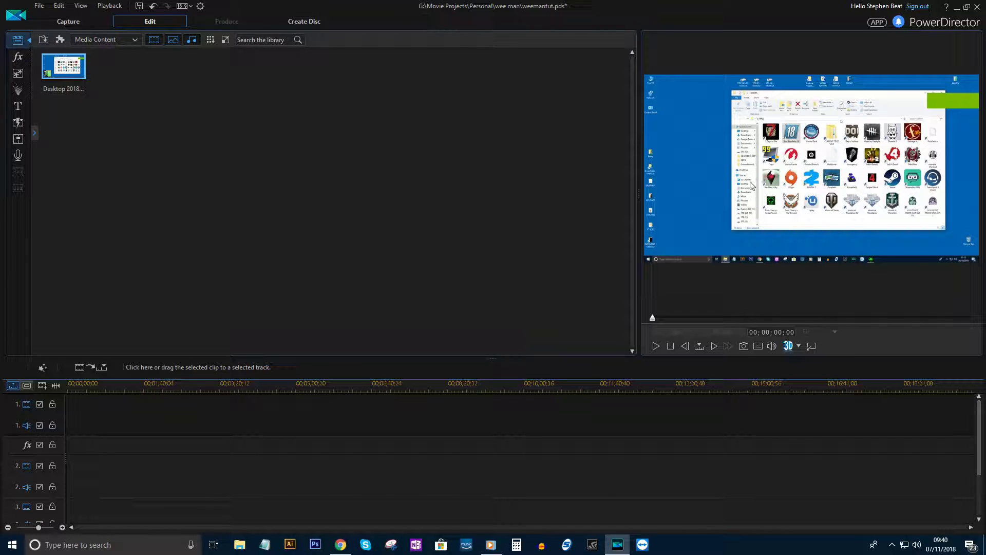
Step: Preview the imported clip from about 00;04;29;59 and return the preview to its beginning
drag(653, 321, 699, 318)
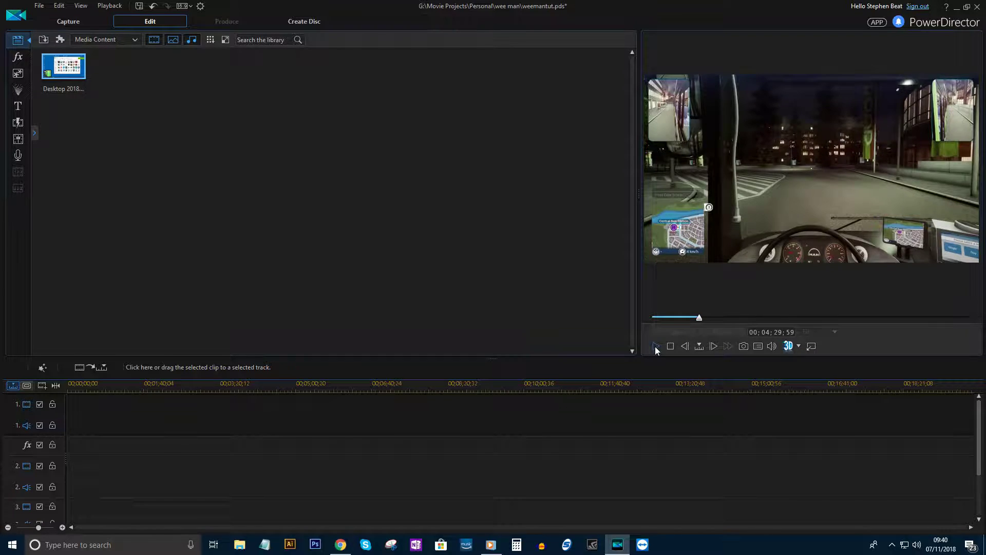
click(655, 346)
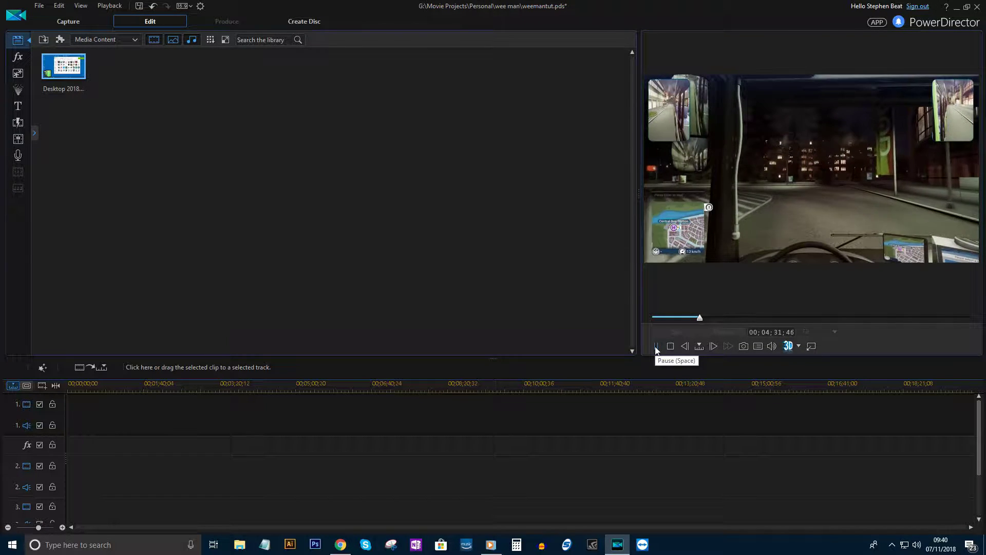
click(656, 347)
drag(700, 318, 645, 322)
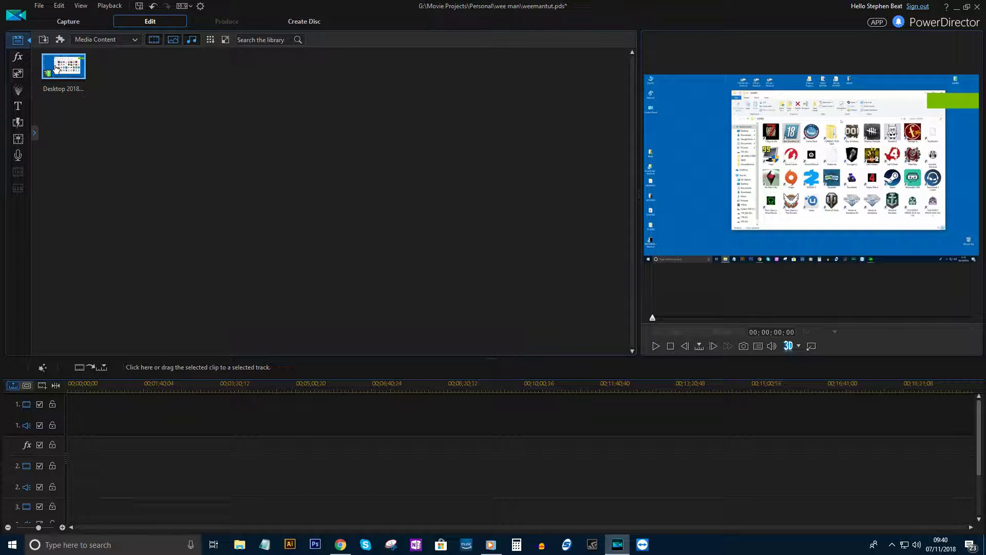
Step: Place the imported desktop clip at the start of video track 1 and look over the remaining tracks
drag(56, 68, 62, 424)
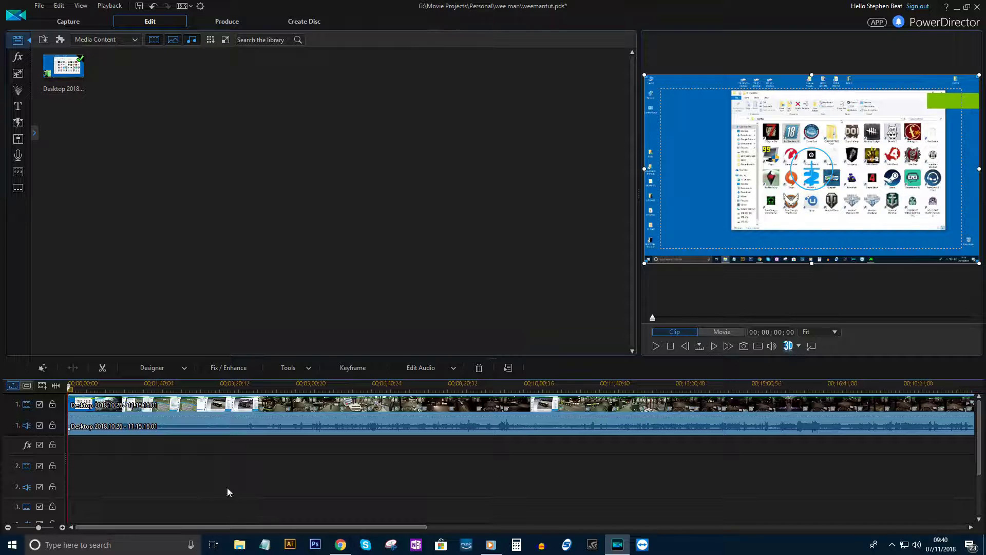
scroll(36, 463, down, 3)
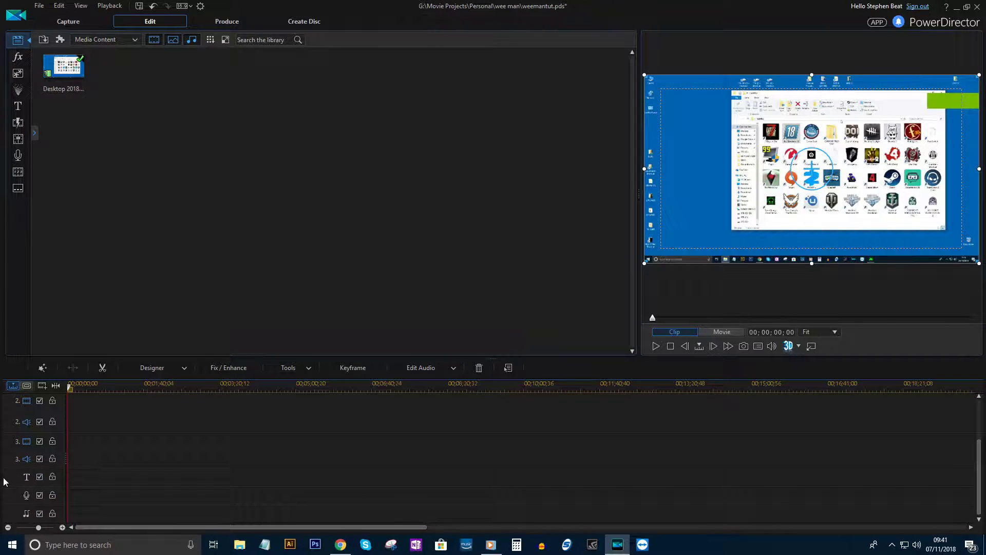
click(80, 481)
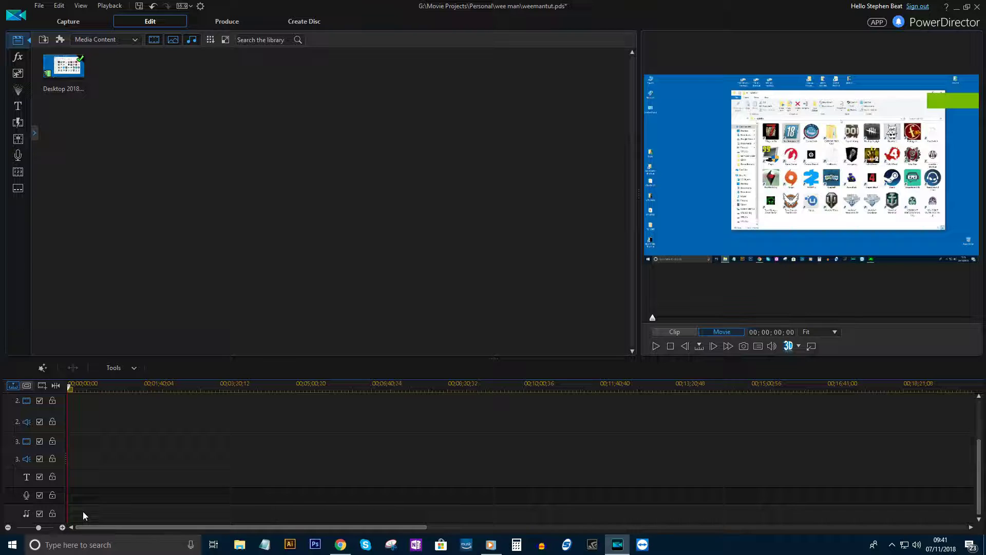
scroll(39, 490, up, 3)
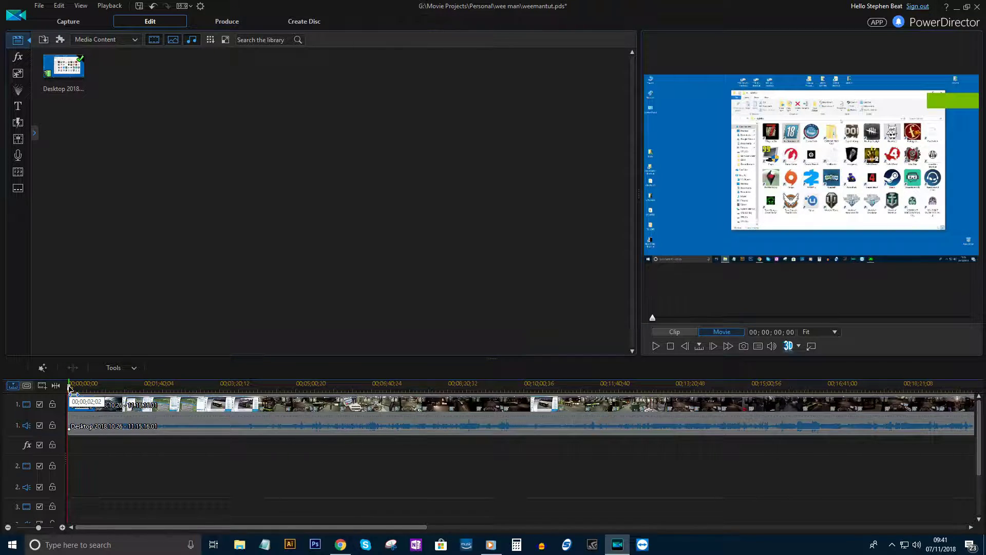
Step: Scrub the timeline playhead to about 00;02;37;38 and return it to the start of the movie
drag(69, 390, 189, 395)
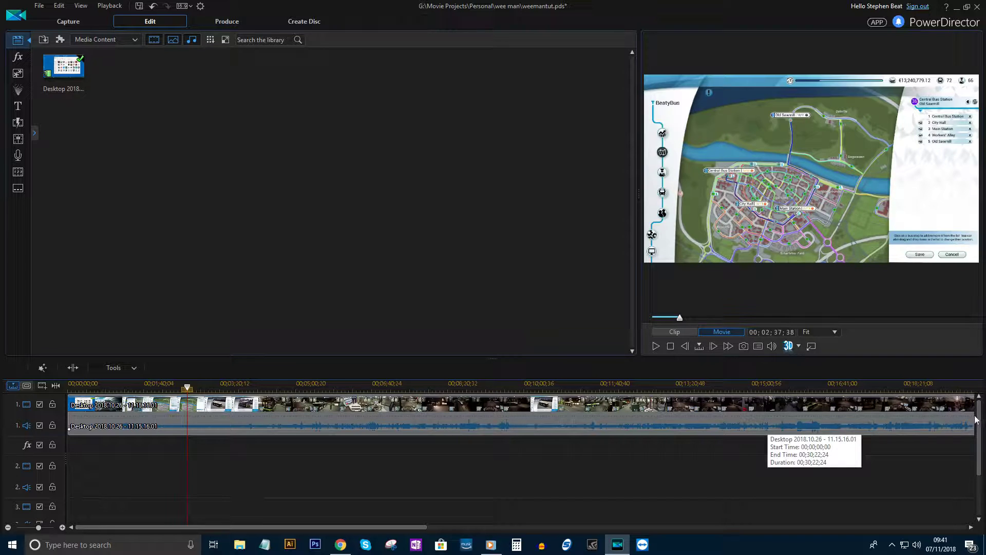
drag(187, 390, 63, 397)
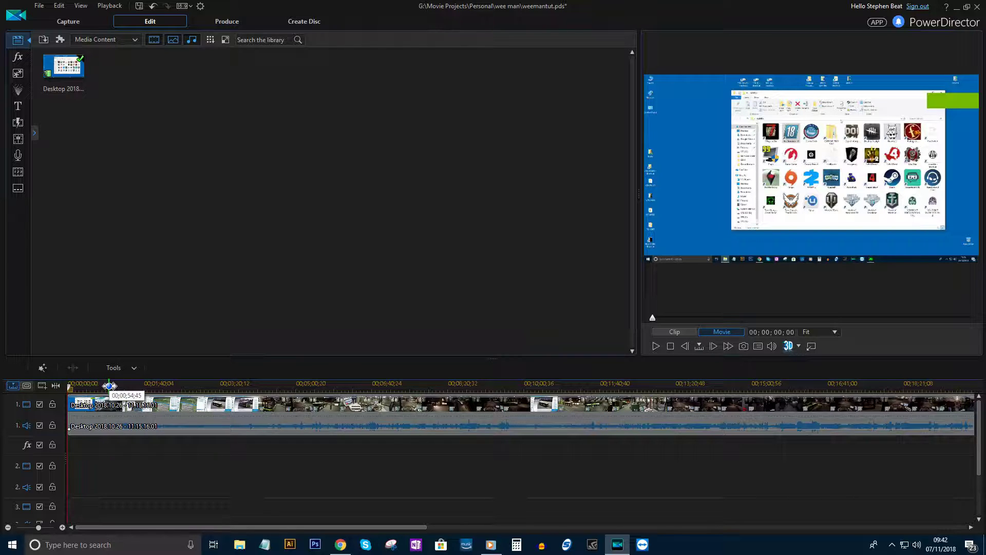
Step: Fit the whole clip in the timeline, and compress and stretch the ruler to view it at different time scales
click(57, 387)
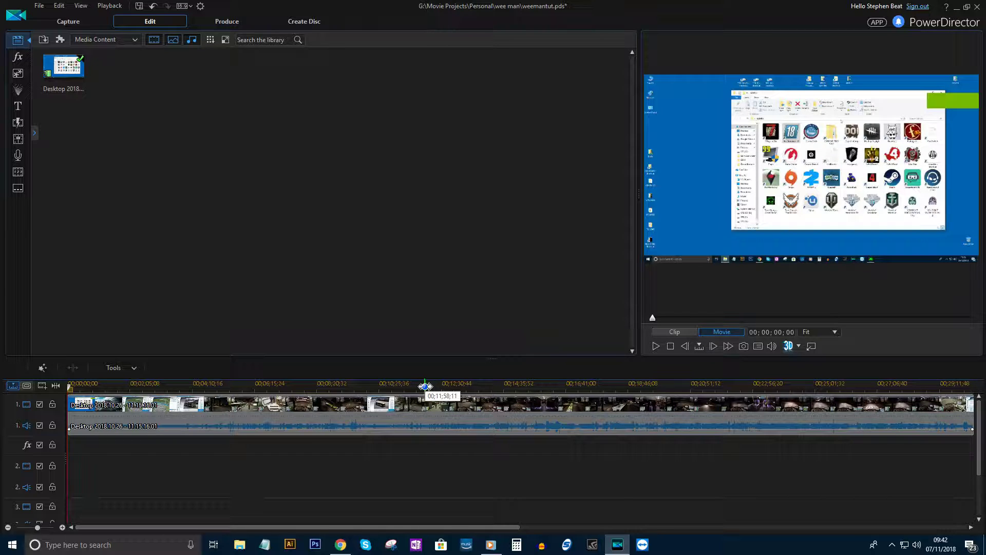
drag(433, 386, 246, 385)
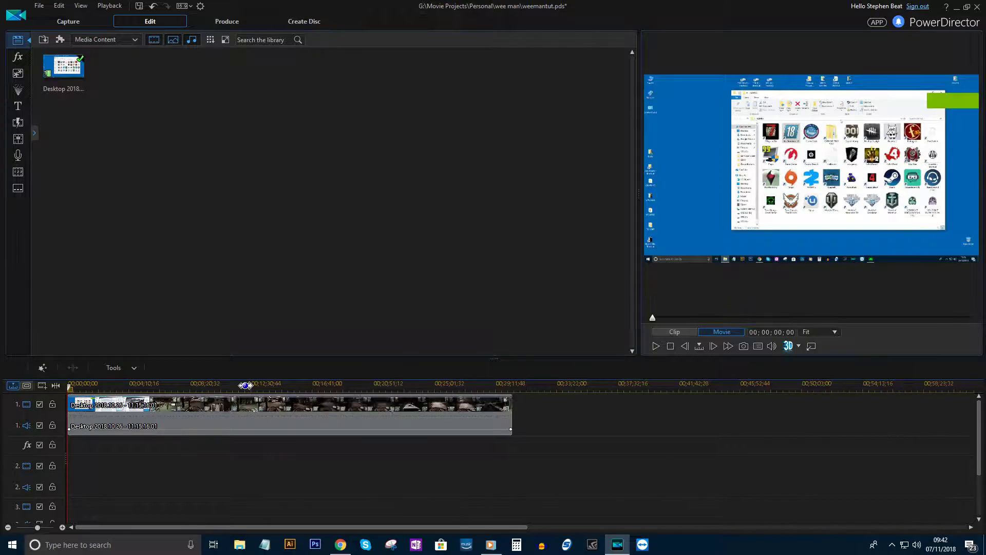
mouse_move(186, 389)
mouse_down()
mouse_move(136, 391)
mouse_move(167, 392)
mouse_up()
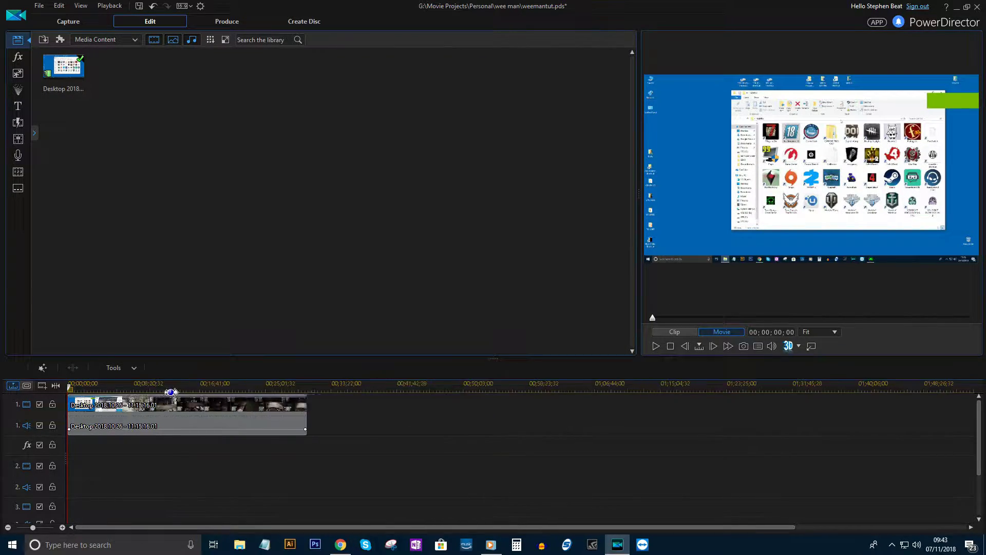
drag(242, 393, 465, 387)
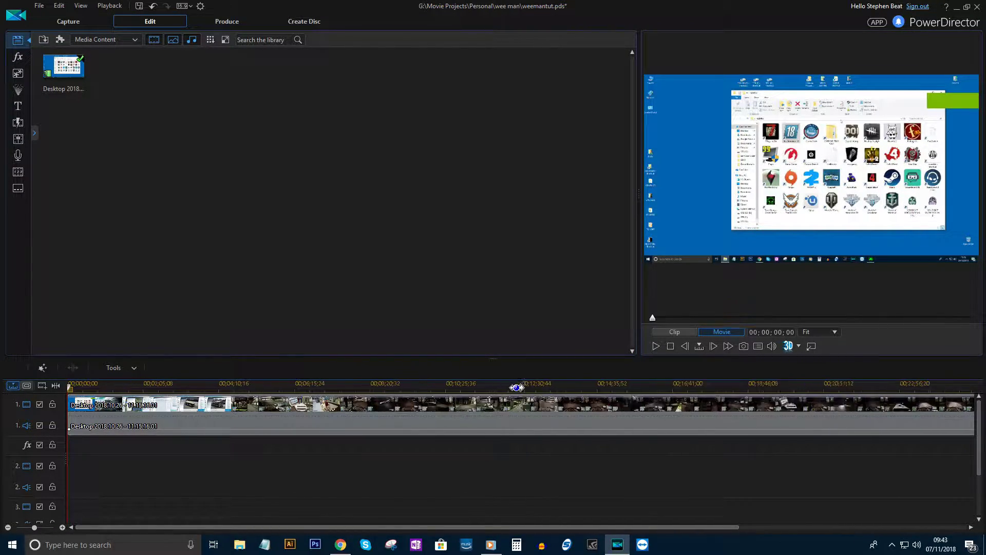
drag(616, 387, 631, 388)
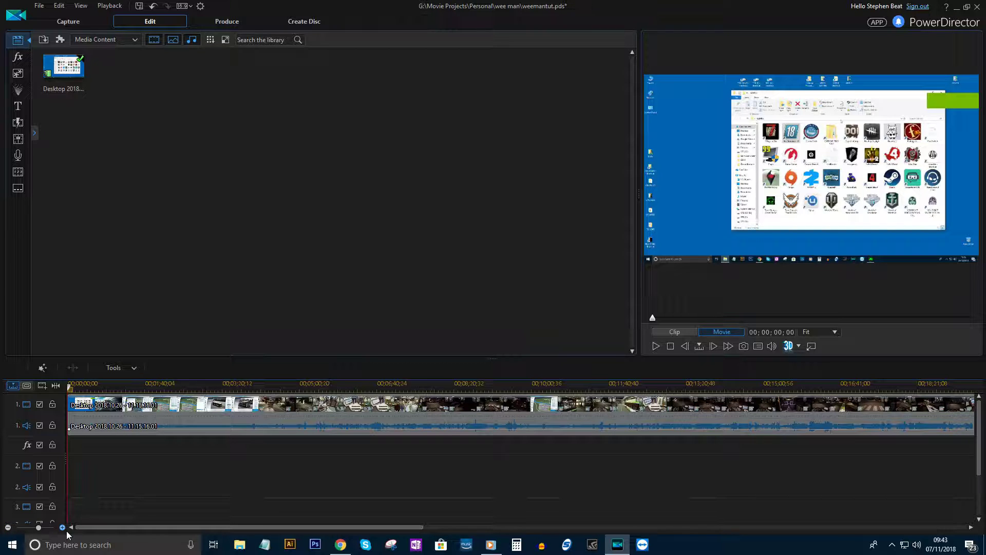
Step: Split the desktop clip on video track 1 at 00;04;02;32, where the bus driving view shows an empty street
mouse_move(38, 530)
mouse_down()
mouse_move(28, 530)
mouse_move(46, 533)
mouse_move(27, 532)
mouse_move(44, 529)
mouse_up()
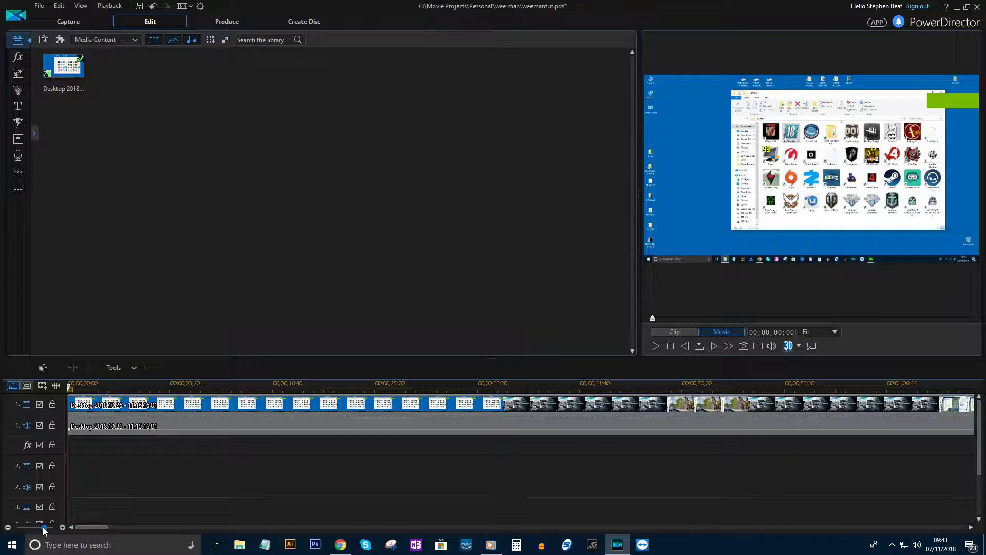
click(56, 385)
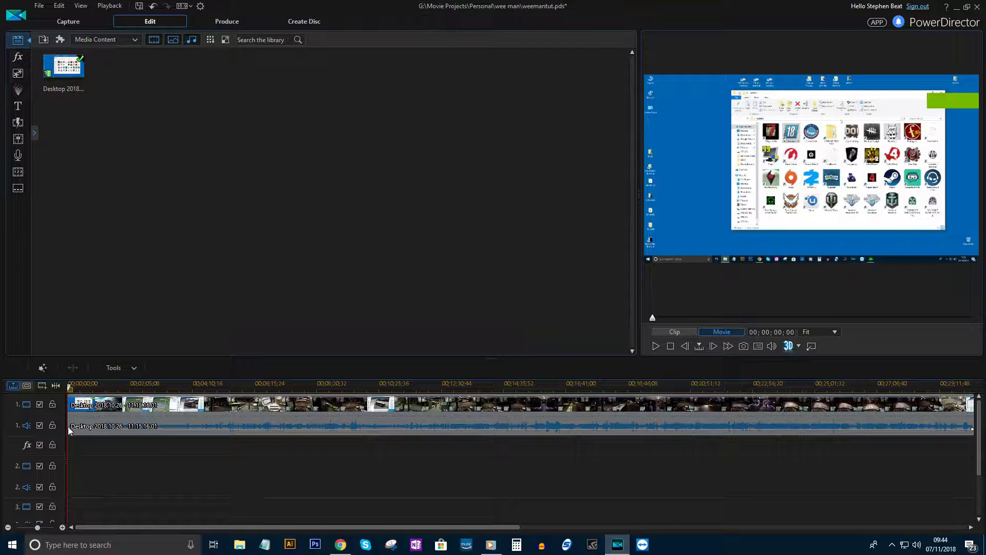
click(87, 389)
drag(88, 390, 218, 407)
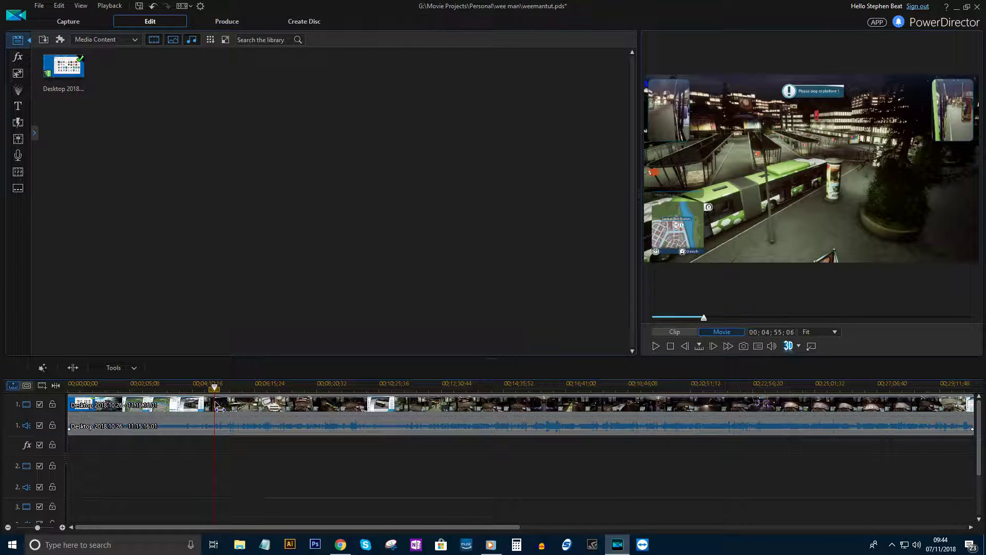
drag(219, 407, 194, 411)
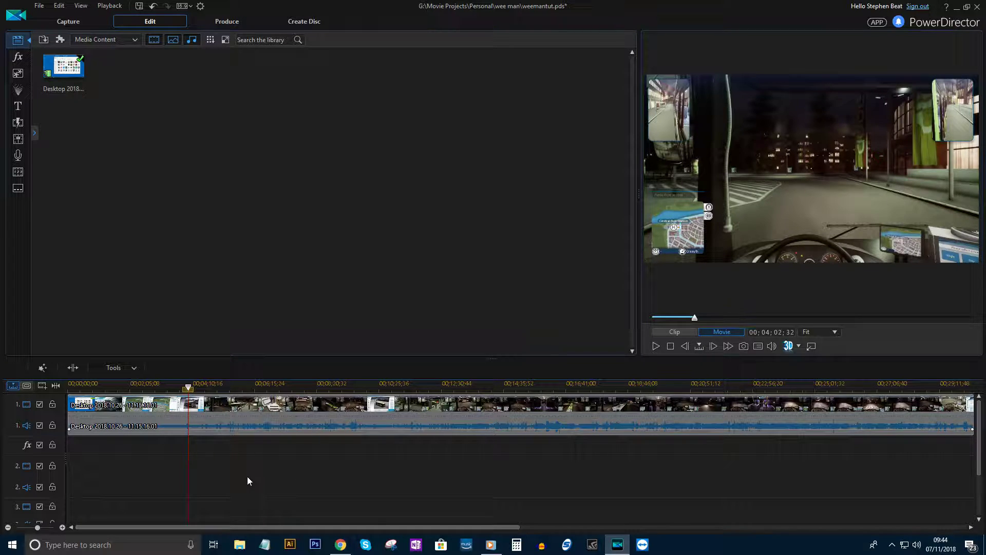
click(195, 422)
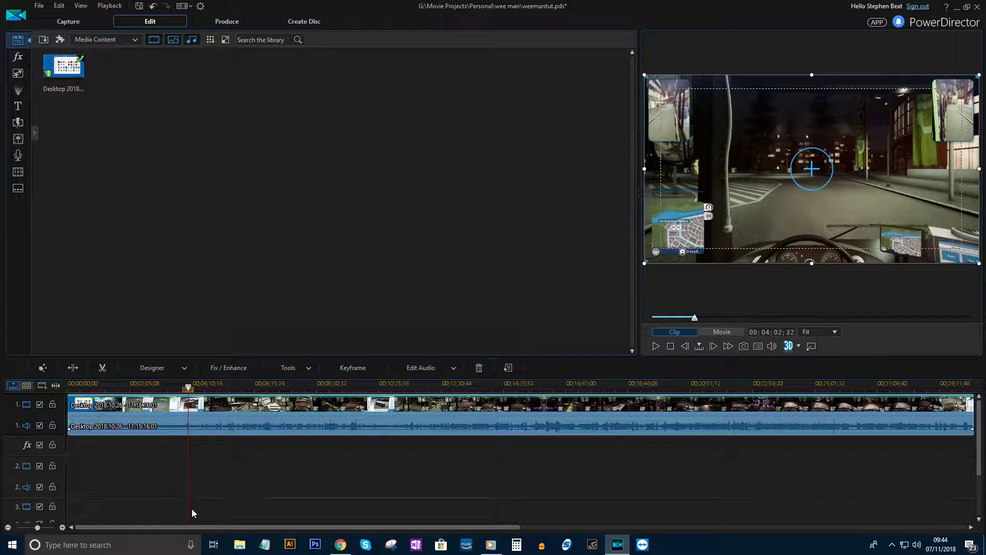
right_click(190, 424)
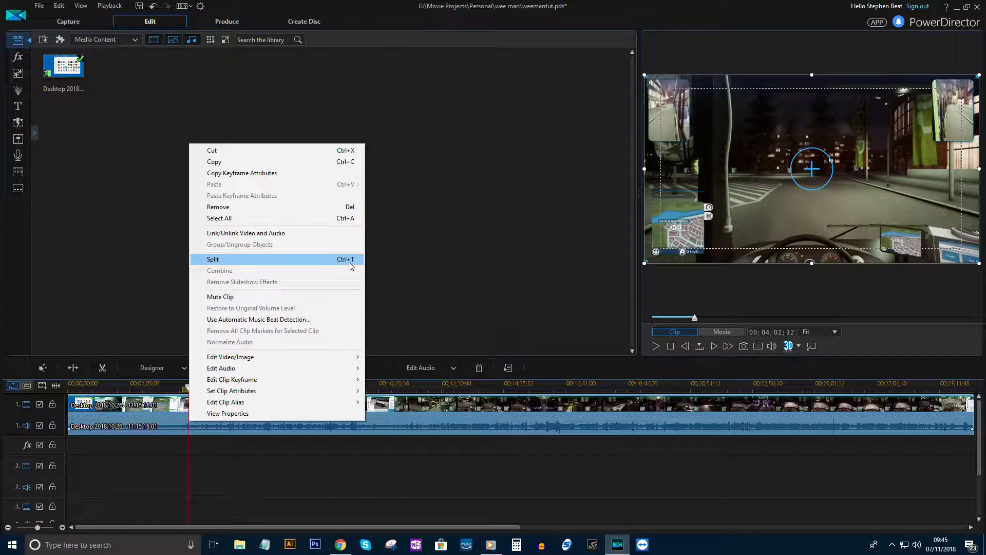
click(291, 258)
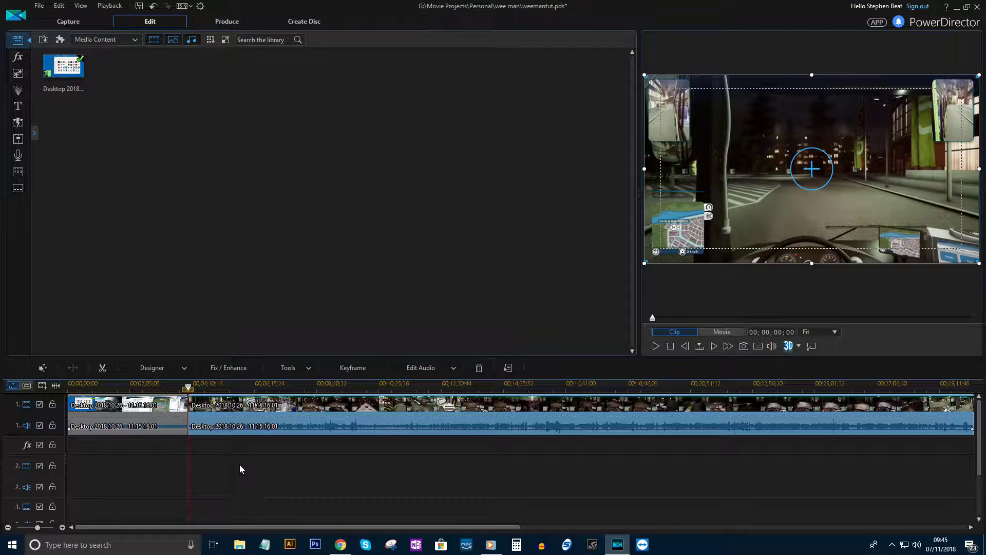
Step: Try removing the opening segment before the split with Remove and Leave Gap, and undo the removal
click(146, 422)
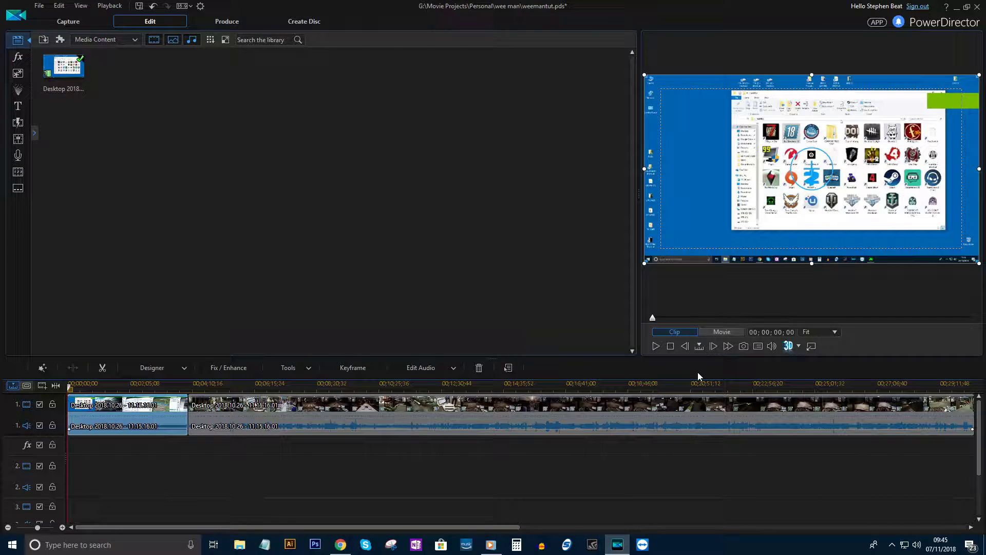
click(478, 369)
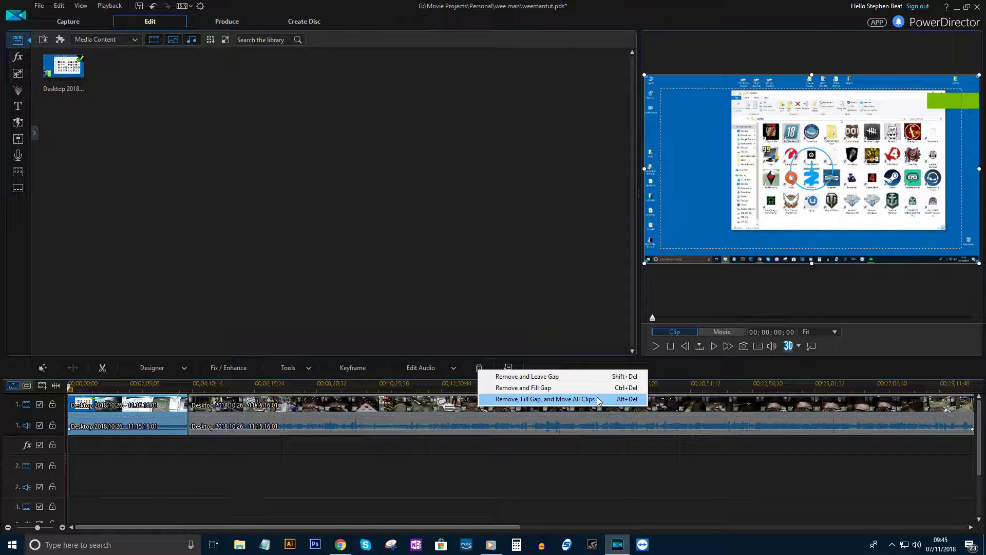
click(572, 378)
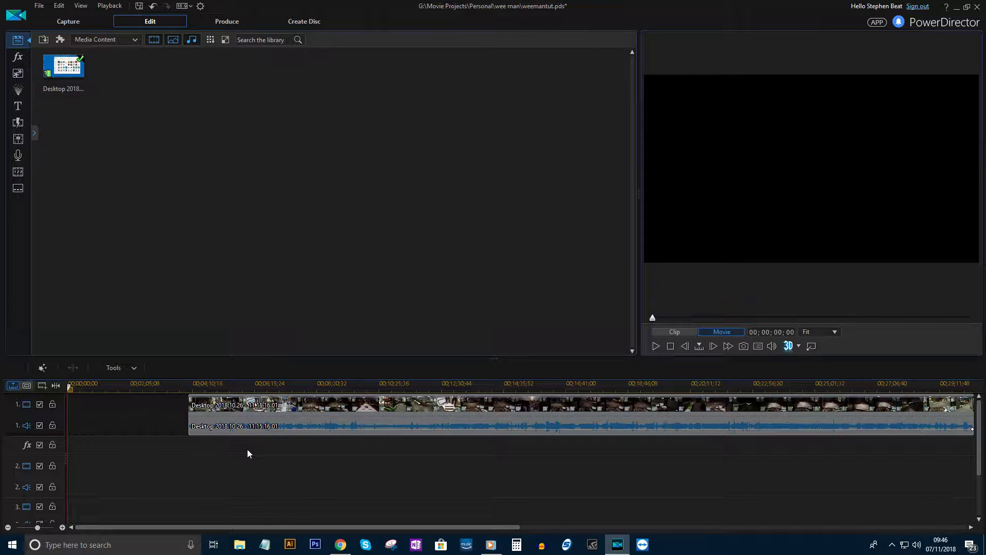
key(ctrl+z)
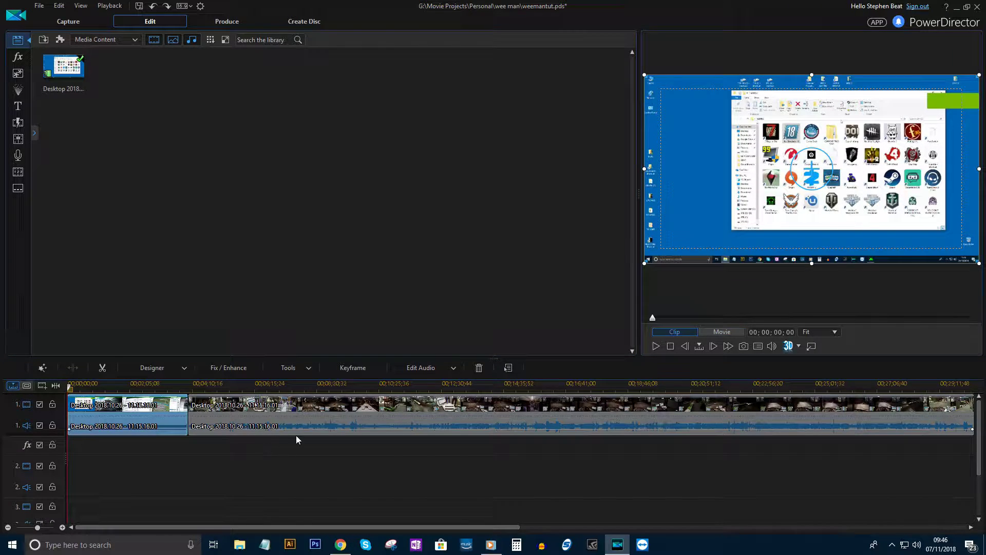
Step: Remove the opening segment before the split using Remove and Fill Gap
click(479, 367)
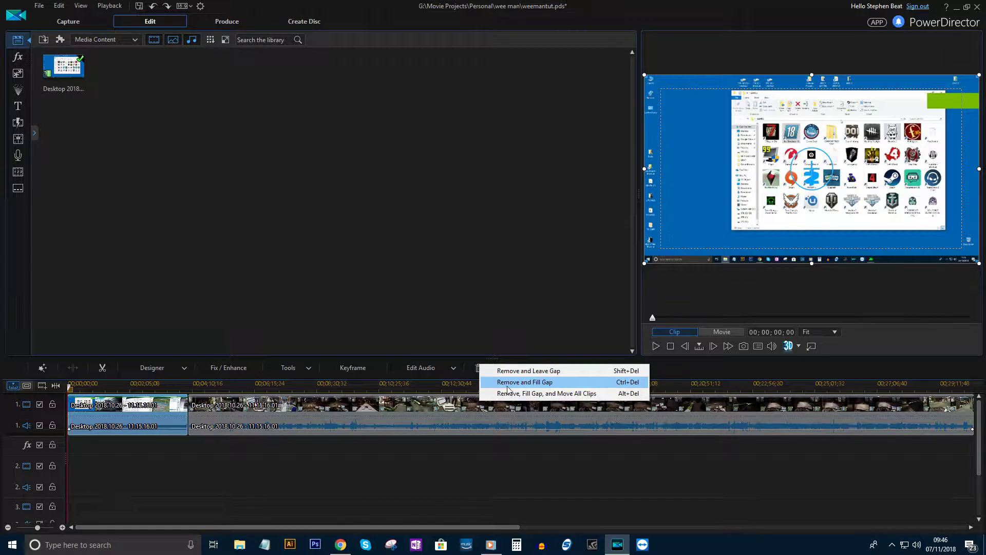
click(558, 386)
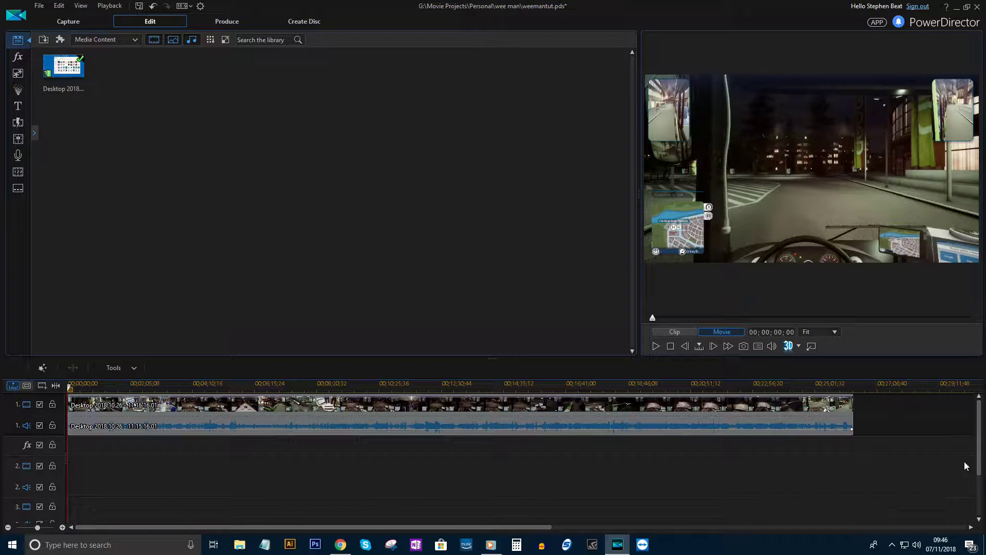
Step: Split the remaining clip near its end at 00;26;09;37, on the completed bus trip results screen
drag(69, 386, 859, 392)
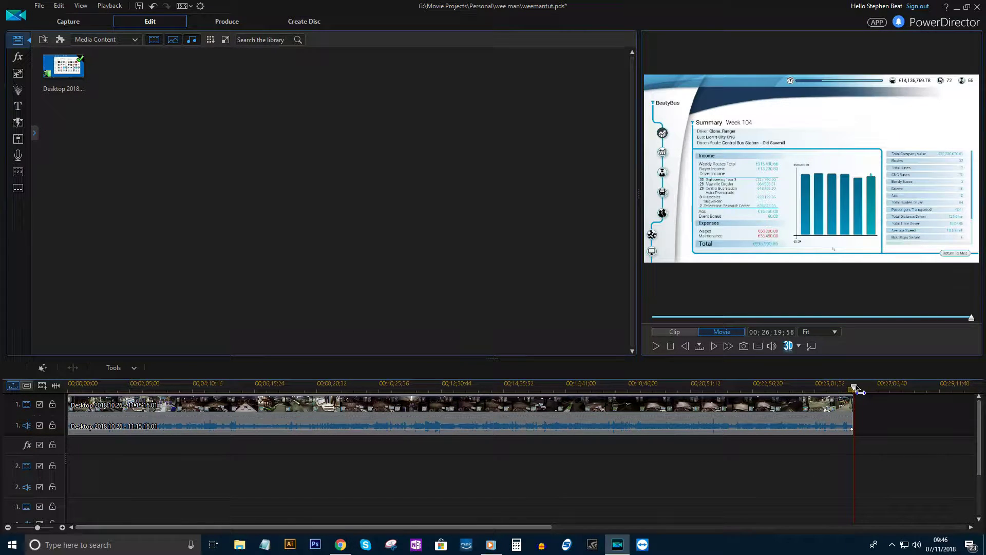
drag(862, 392, 859, 391)
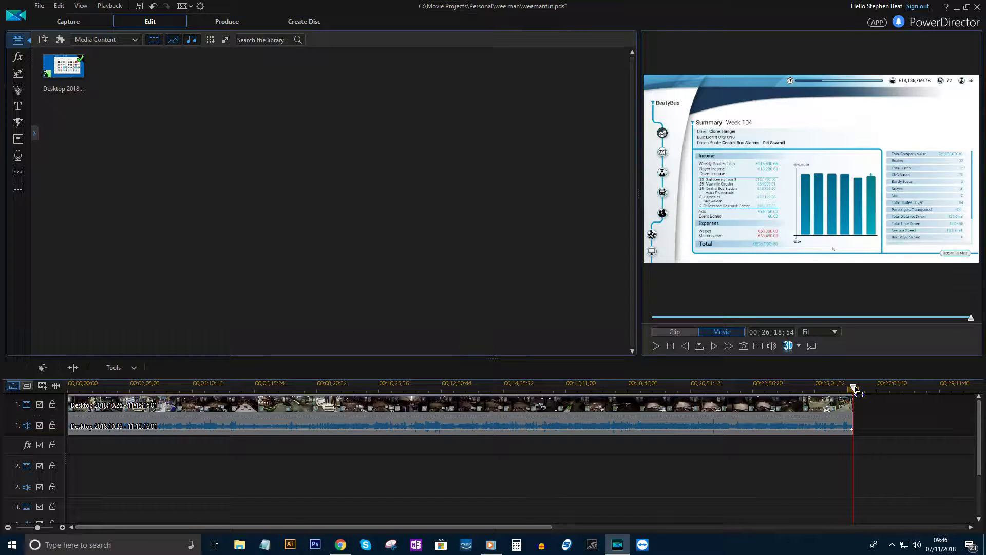
mouse_move(857, 392)
mouse_down()
mouse_move(838, 396)
mouse_move(850, 399)
mouse_up()
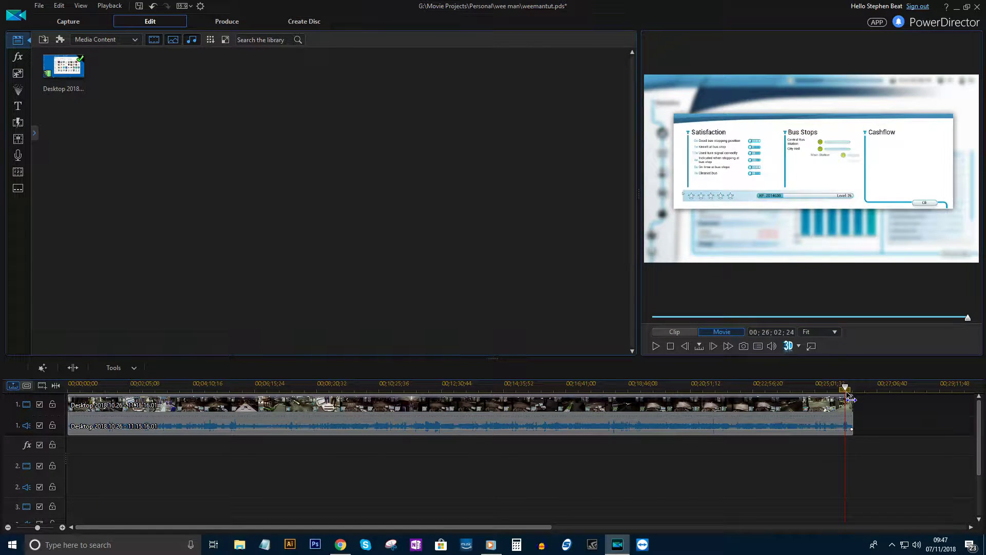
drag(850, 399, 850, 402)
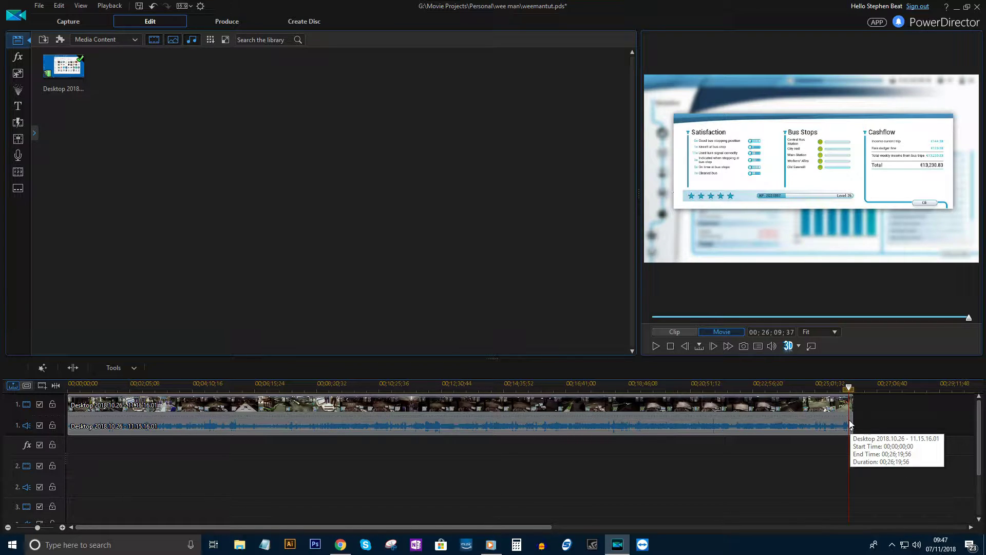
click(850, 421)
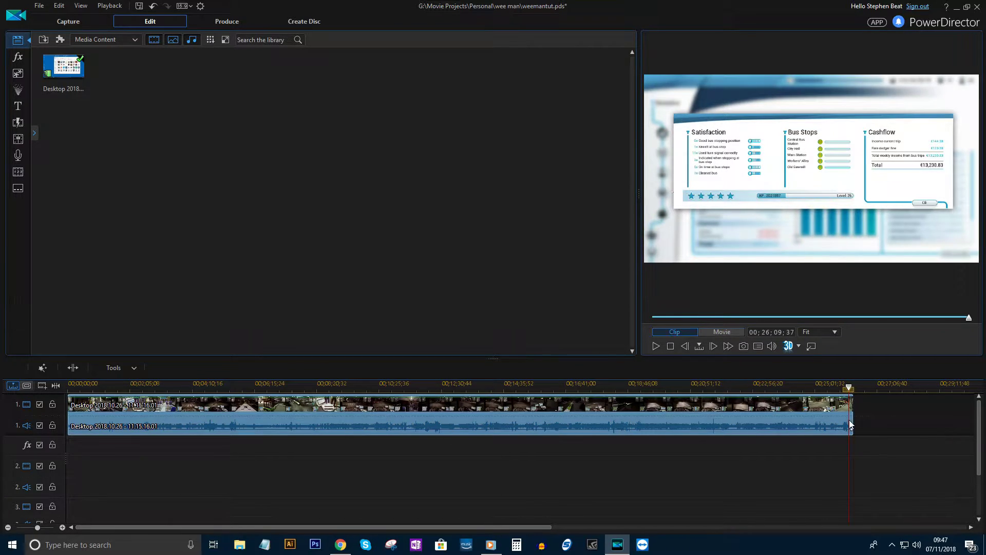
click(835, 465)
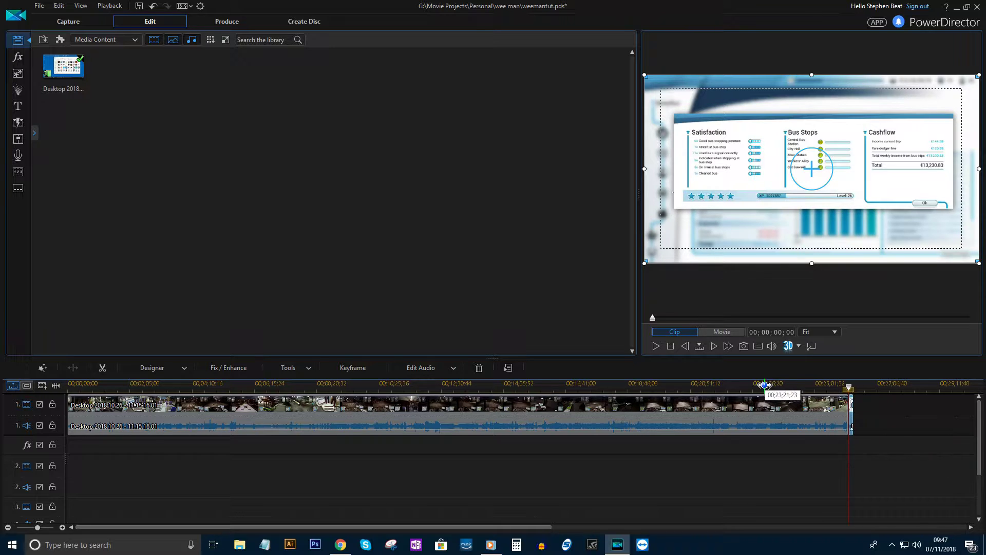
Step: Delete the short closing segment after the split and fit the remaining clip to the timeline width
drag(738, 383, 979, 392)
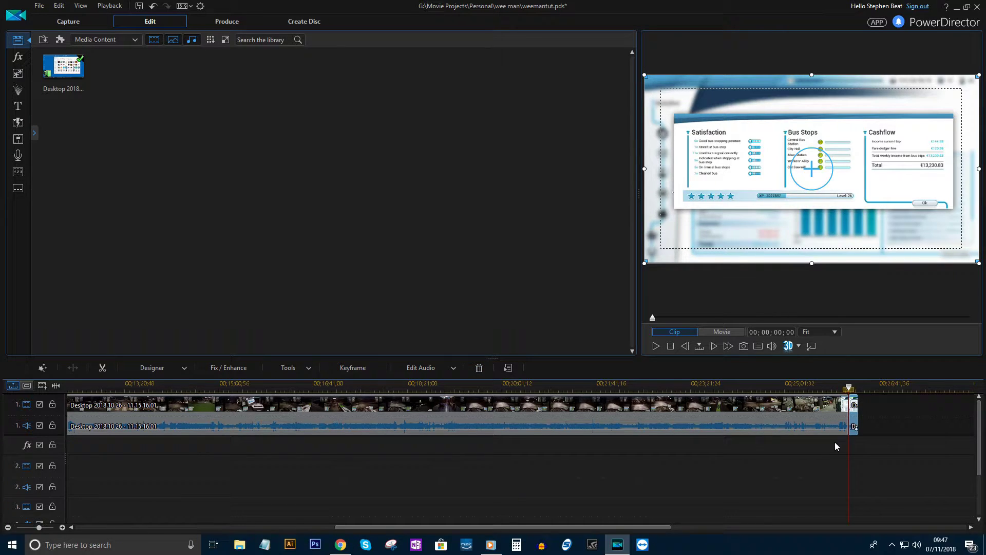
right_click(854, 427)
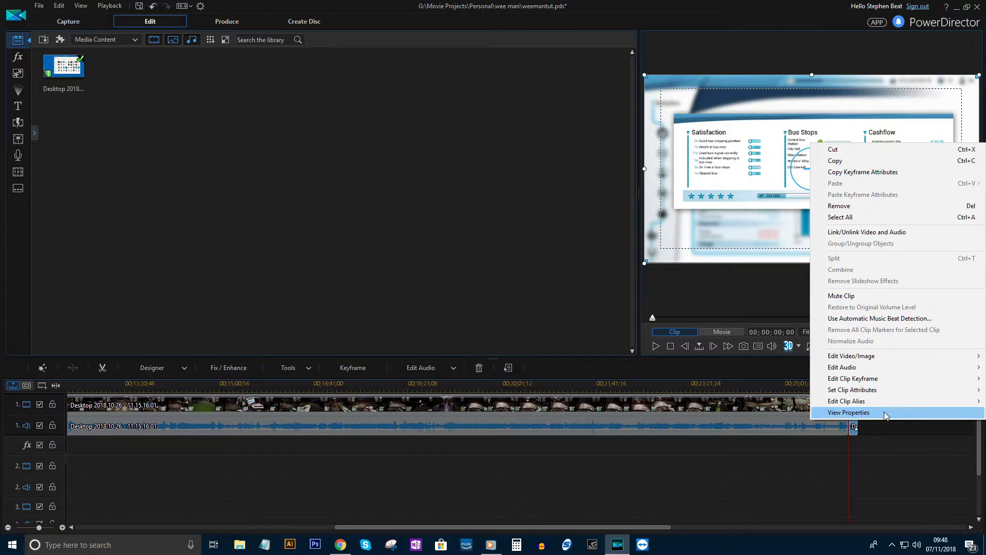
click(884, 473)
click(856, 424)
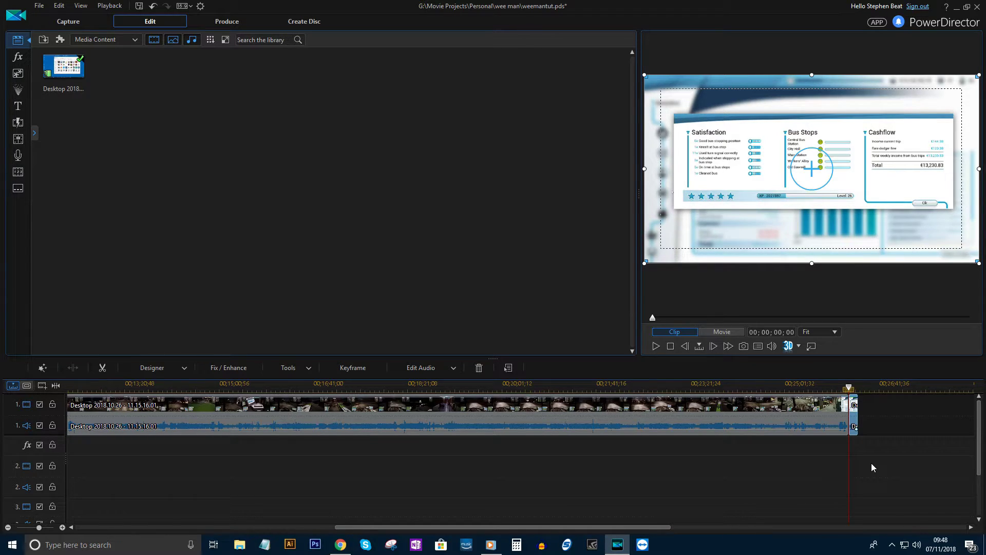
key(Delete)
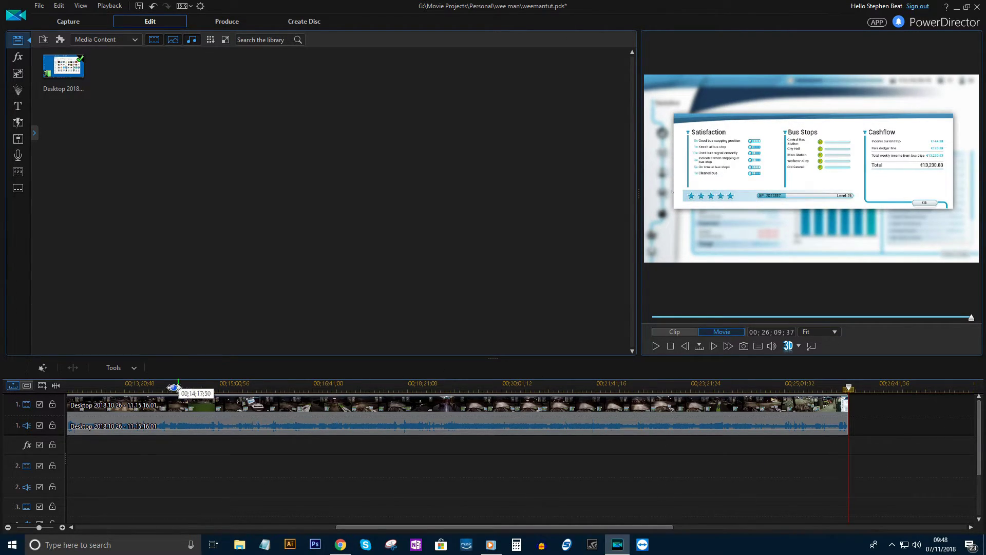
click(55, 385)
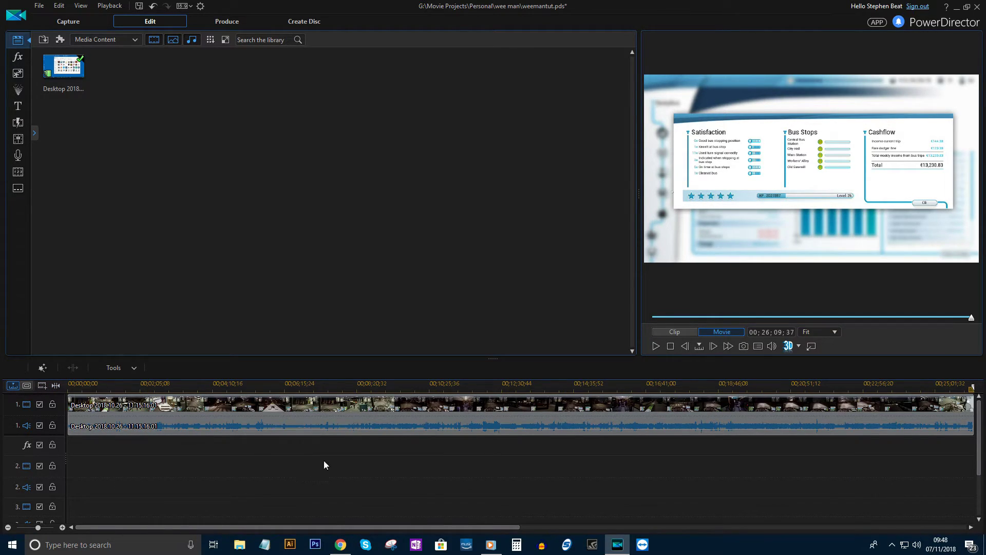